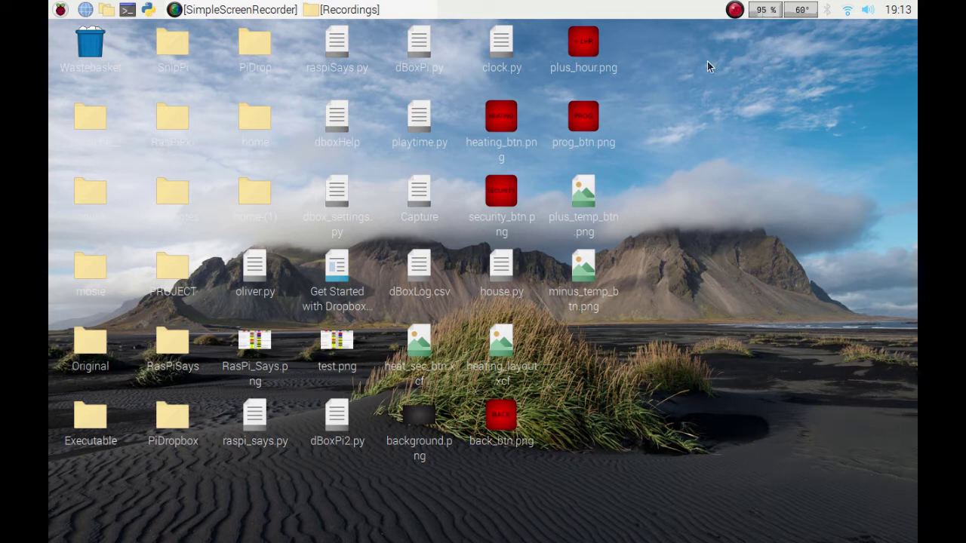
- Open a terminal window, maximize it, and begin a sudo apt-get command at the prompt
{"action": "left_click", "coordinate": [242, 11]}
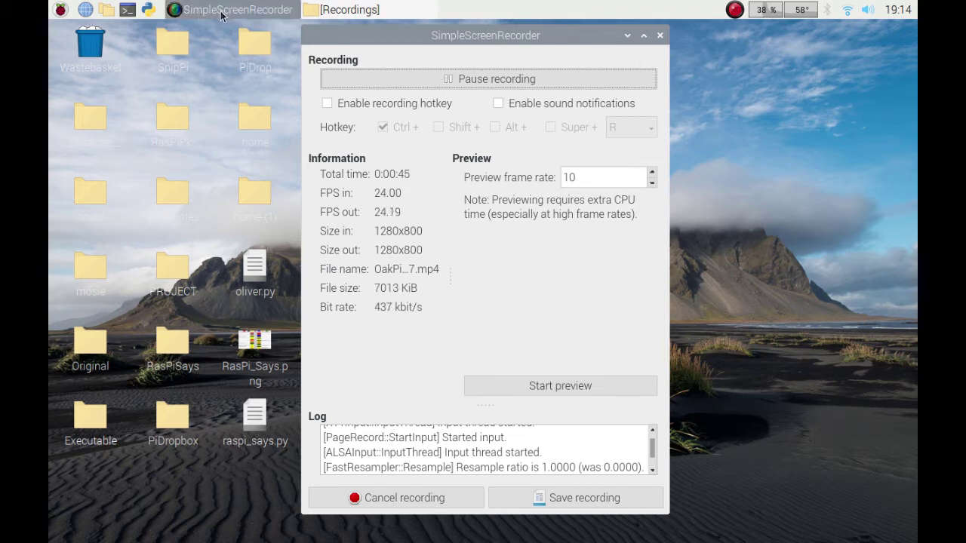
{"action": "left_click", "coordinate": [130, 10]}
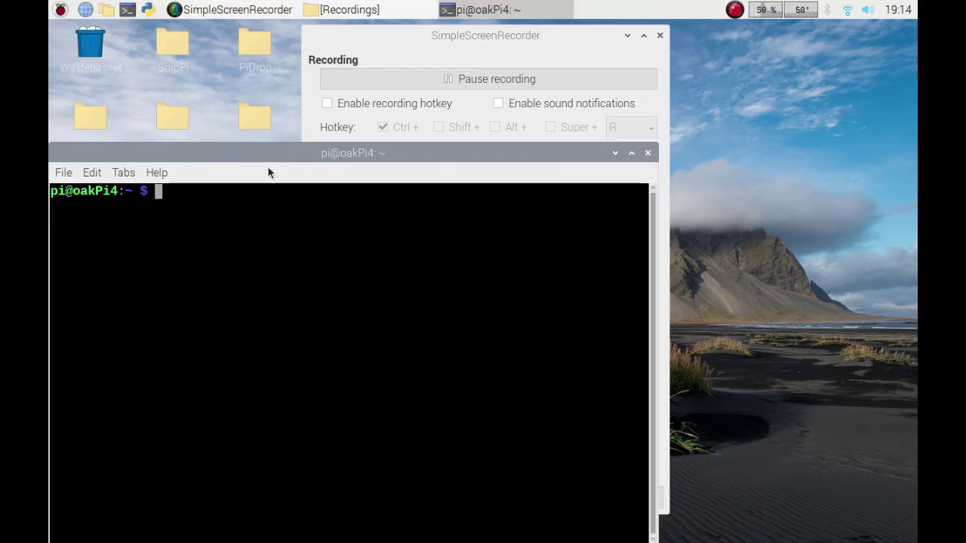
{"action": "left_click_drag", "start_coordinate": [301, 156], "coordinate": [377, 88]}
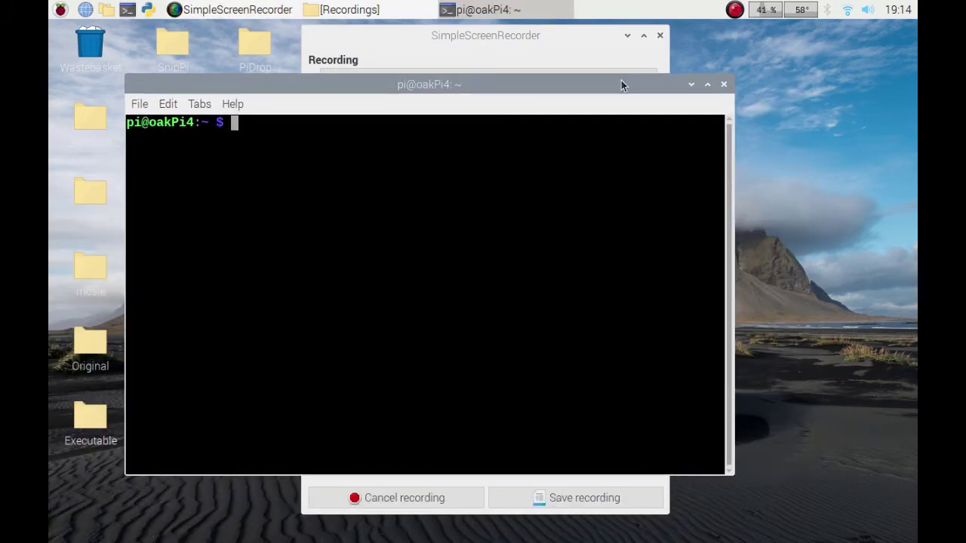
{"action": "left_click", "coordinate": [707, 84]}
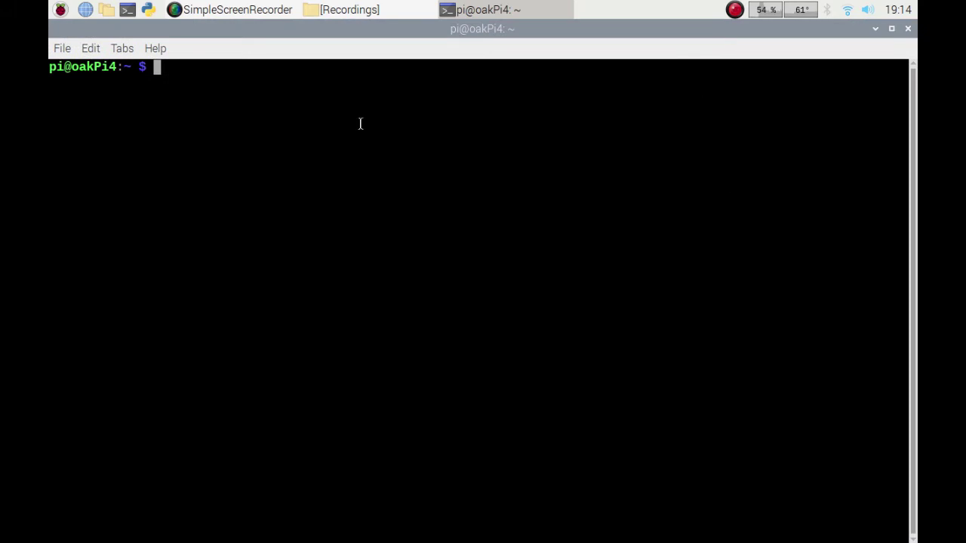
{"action": "type", "text": "sudo "}
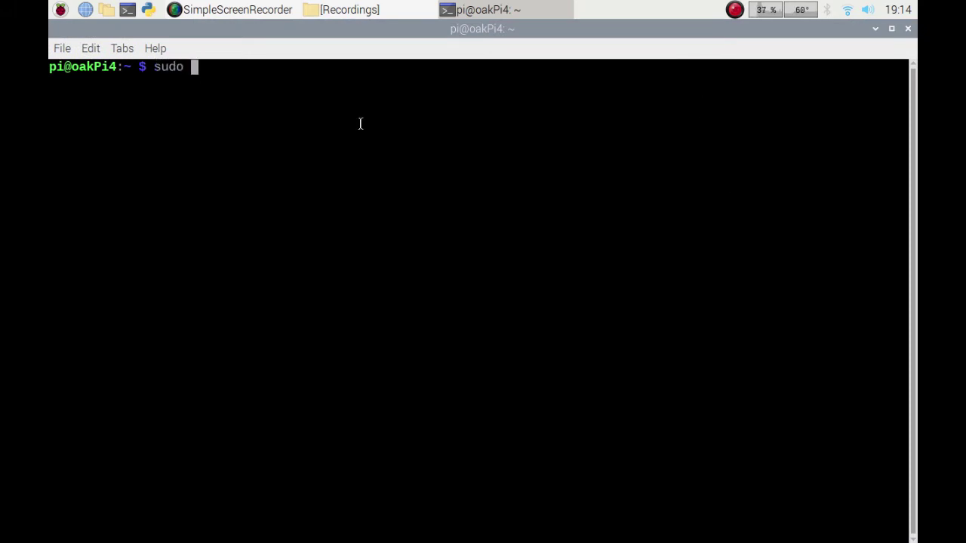
{"action": "type", "text": "apt-get "}
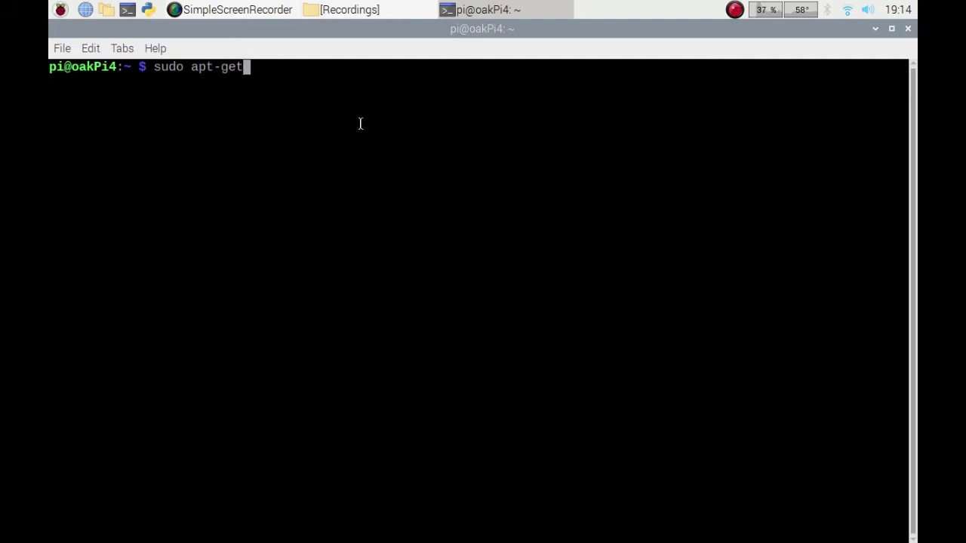
{"action": "type", "text": "update"}
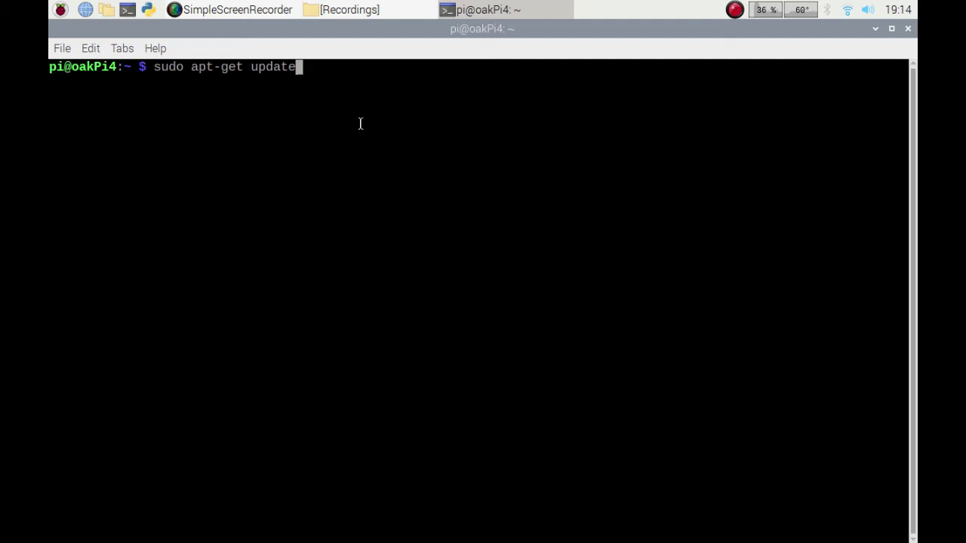
{"action": "key", "text": "BackSpace"}
{"action": "key", "text": "BackSpace"}
{"action": "key", "text": "BackSpace"}
{"action": "key", "text": "BackSpace"}
{"action": "type", "text": "grade"}
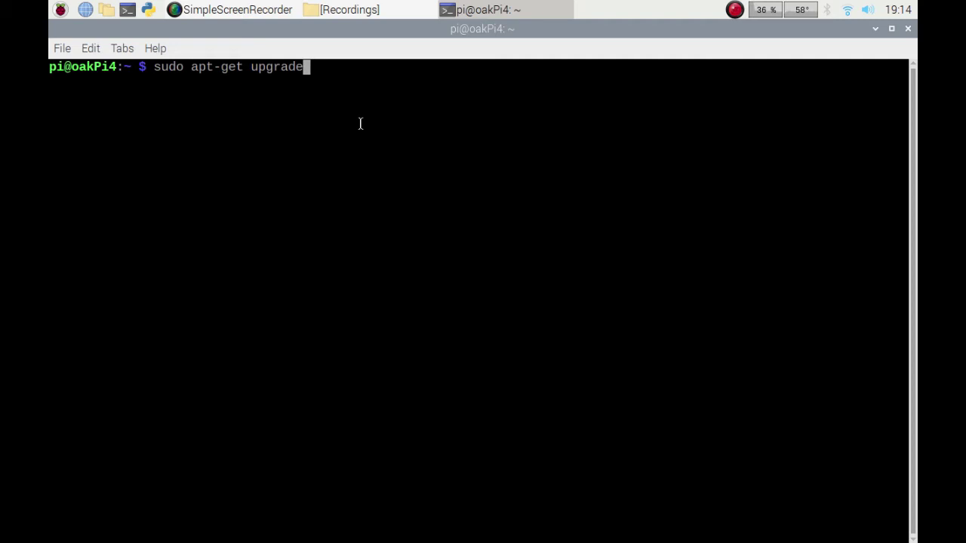
{"action": "key", "text": "BackSpace"}
{"action": "key", "text": "BackSpace"}
{"action": "key", "text": "BackSpace"}
{"action": "key", "text": "BackSpace"}
{"action": "key", "text": "BackSpace"}
{"action": "key", "text": "BackSpace"}
{"action": "key", "text": "BackSpace"}
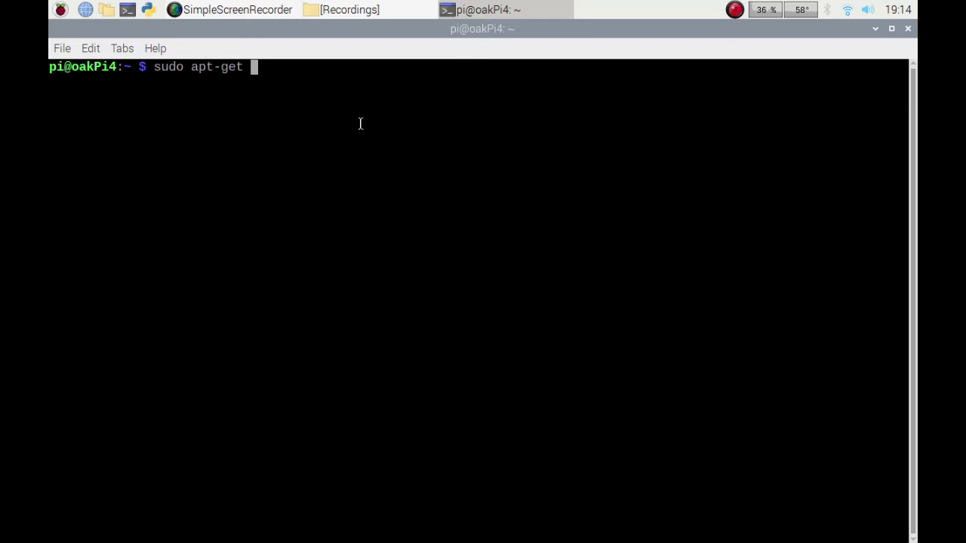
- Complete and run the command as sudo apt-get install simplescreenrecorder
{"action": "type", "text": "install simplecs"}
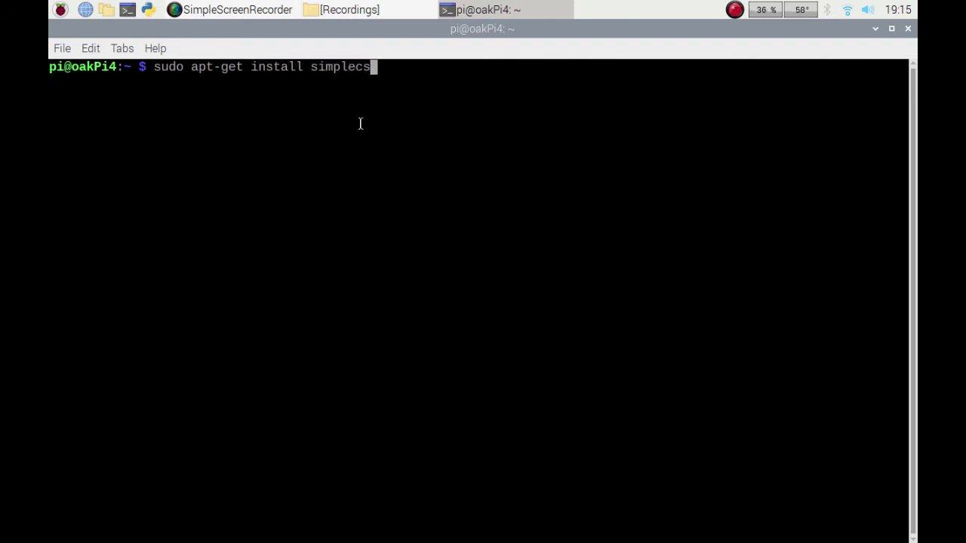
{"action": "key", "text": "BackSpace"}
{"action": "key", "text": "BackSpace"}
{"action": "type", "text": "screenrecorder"}
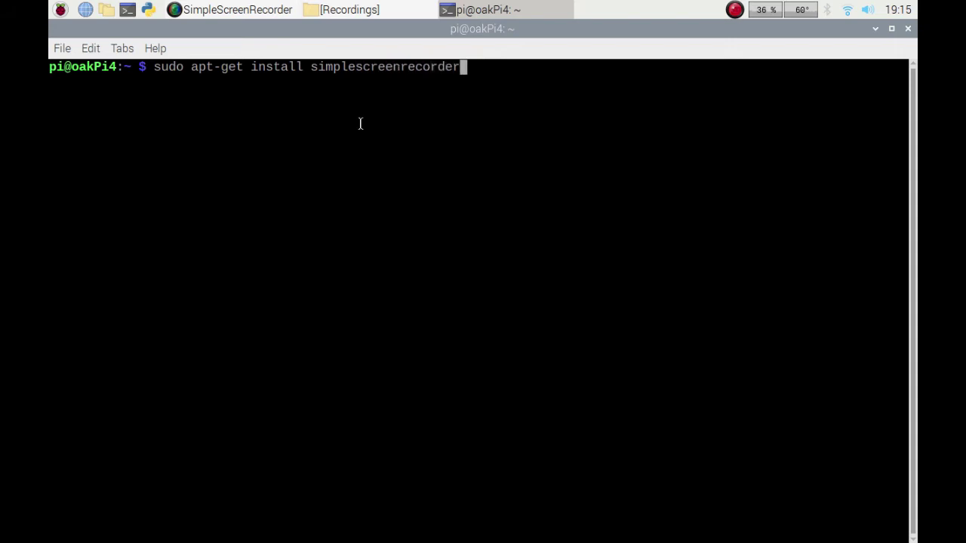
{"action": "key", "text": "Return"}
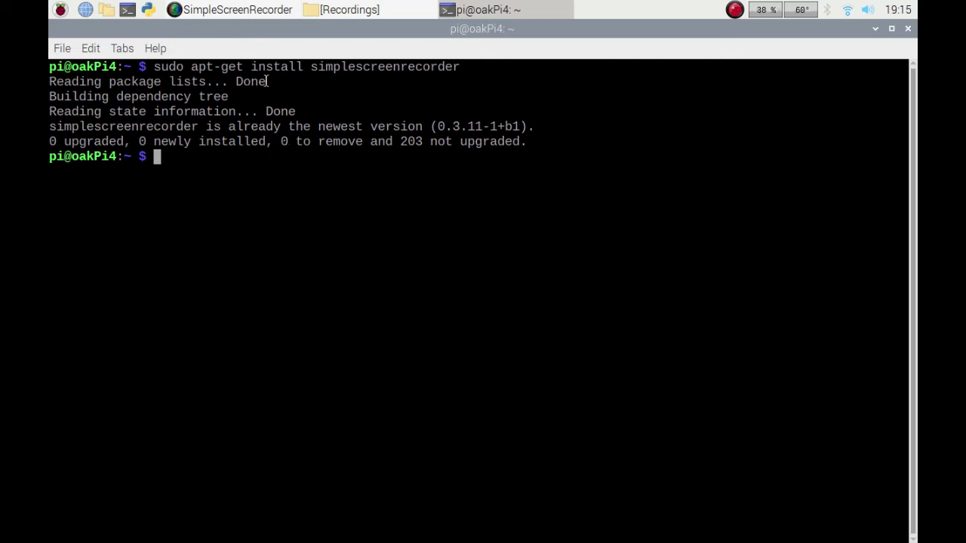
- Launch SimpleScreenRecorder, move its window away from the screen edge, and continue past the welcome page to the input settings
{"action": "left_click", "coordinate": [60, 11]}
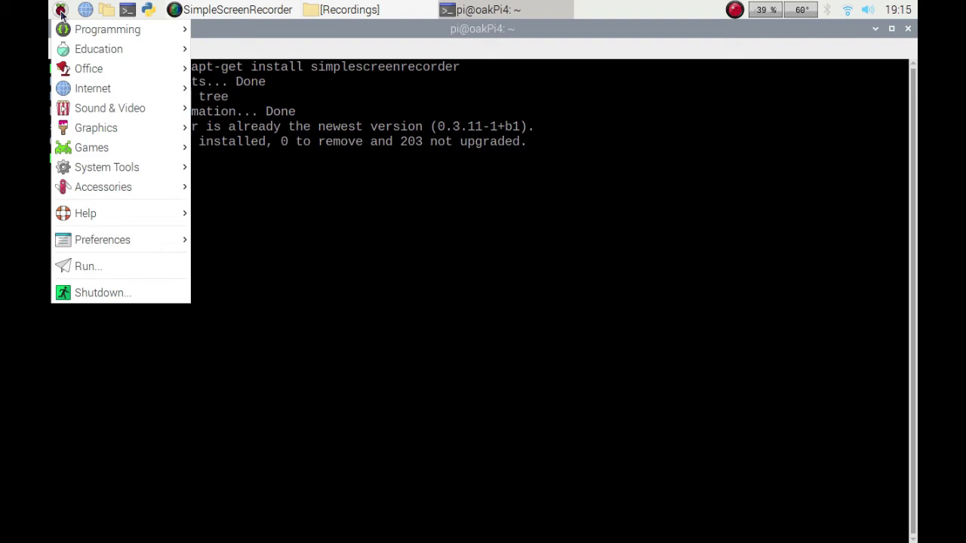
{"action": "mouse_move", "coordinate": [134, 119]}
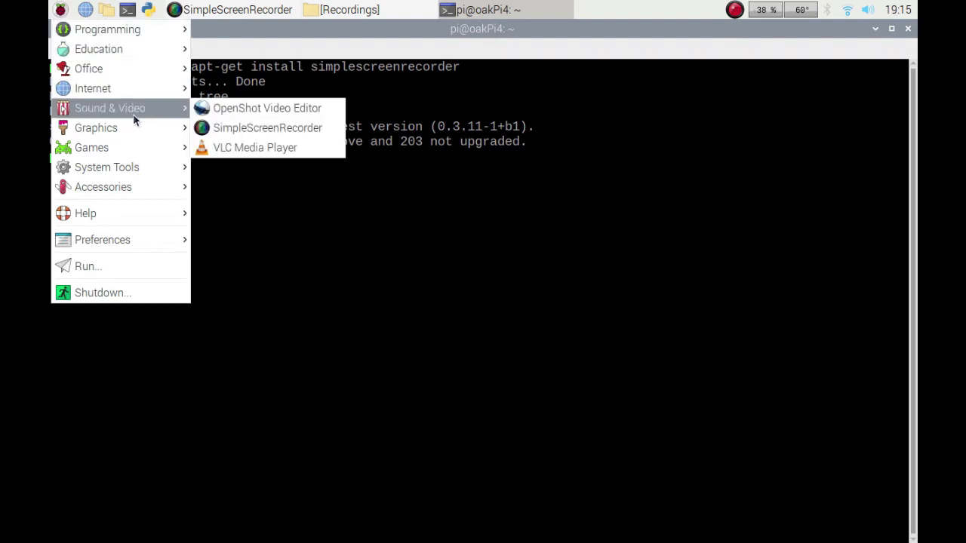
{"action": "left_click", "coordinate": [260, 129]}
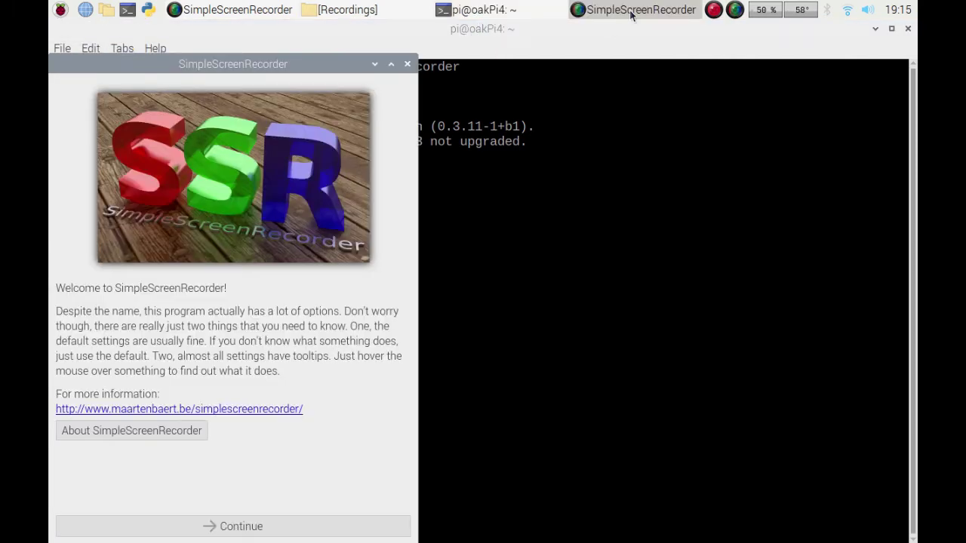
{"action": "left_click_drag", "start_coordinate": [267, 66], "coordinate": [324, 50]}
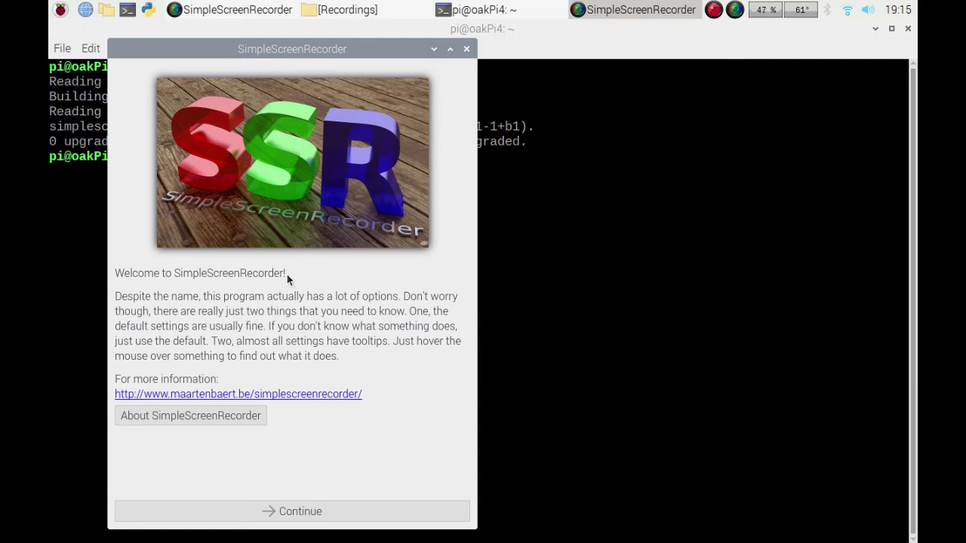
{"action": "left_click", "coordinate": [318, 511]}
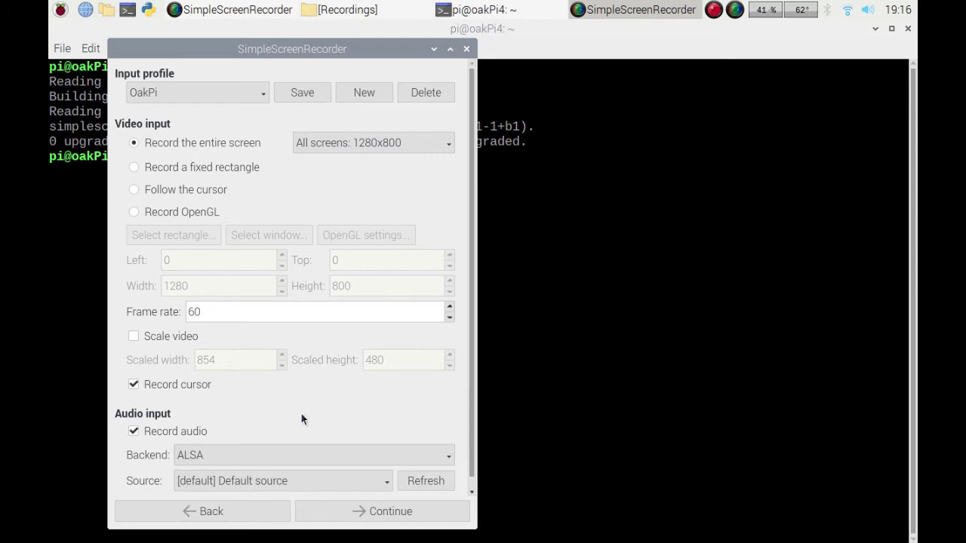
- Check which system audio output and audio input devices are selected, leaving both selections as they are
{"action": "right_click", "coordinate": [869, 12]}
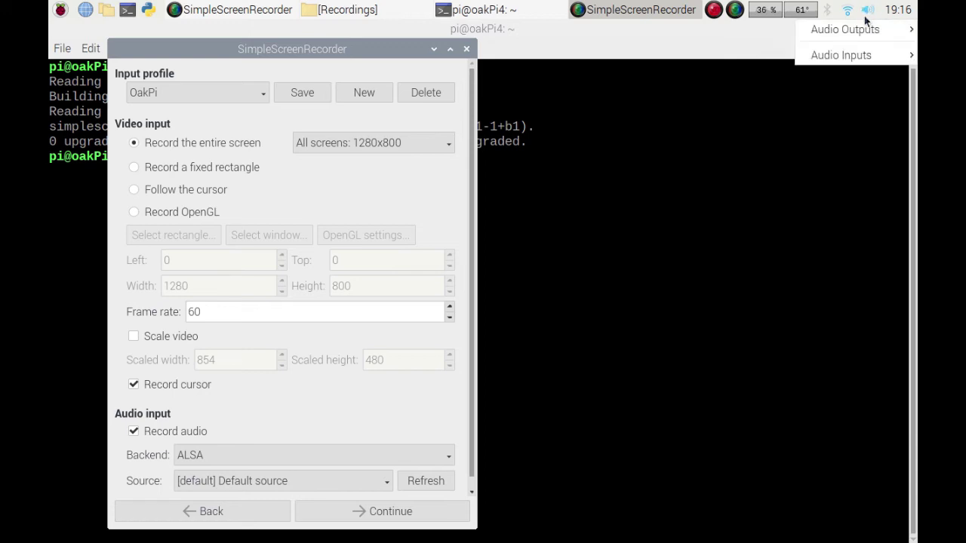
{"action": "mouse_move", "coordinate": [842, 32]}
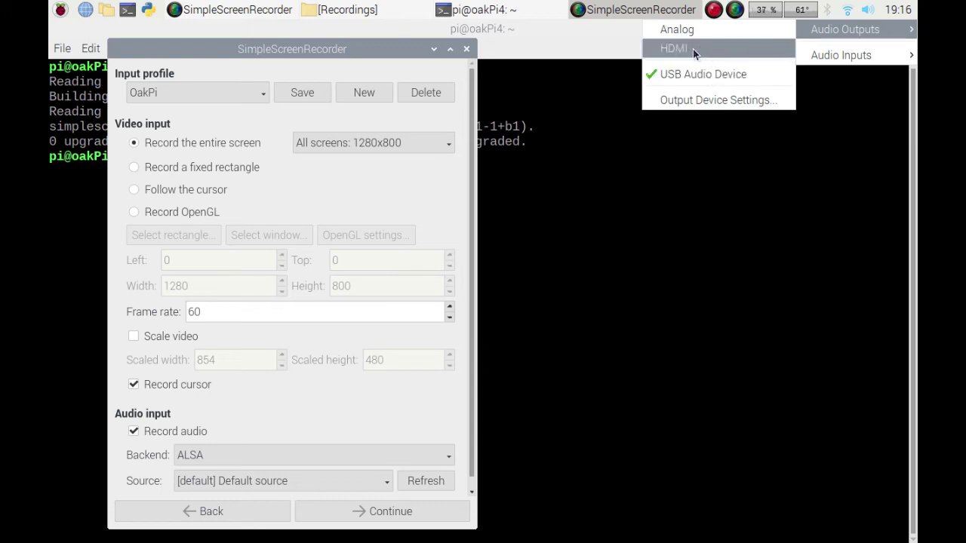
{"action": "mouse_move", "coordinate": [836, 54]}
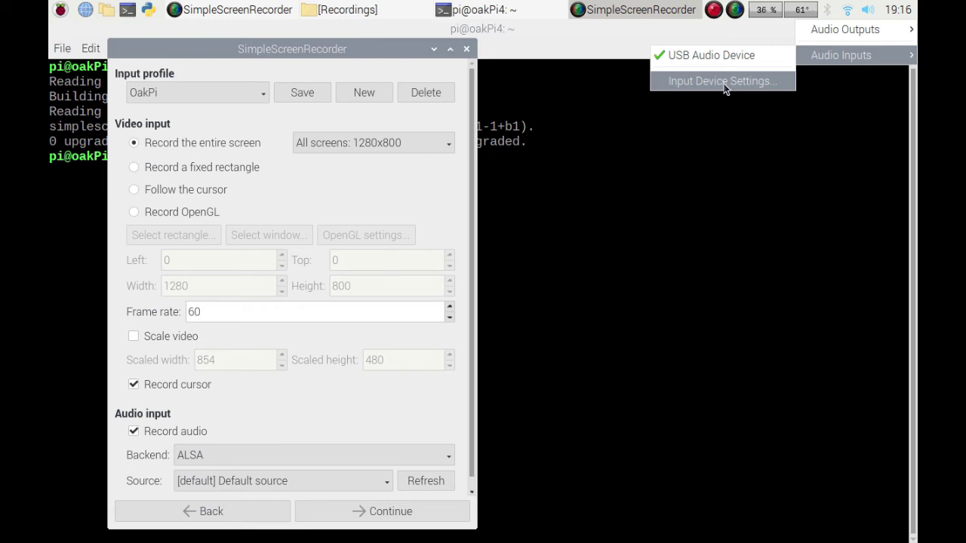
{"action": "left_click", "coordinate": [640, 146]}
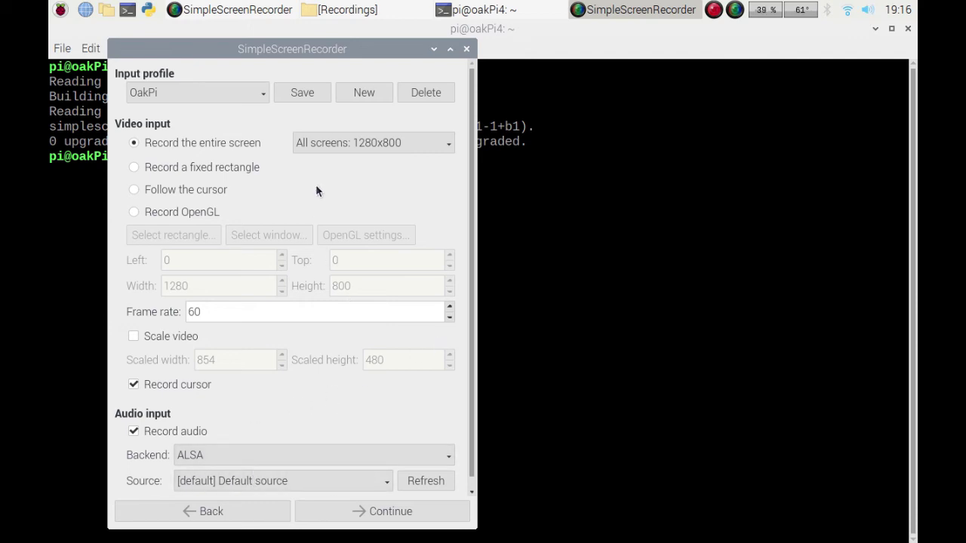
- Continue to the output settings and look at the timestamped OakPi recording in the /home/pi/Recordings folder
{"action": "left_click", "coordinate": [379, 512]}
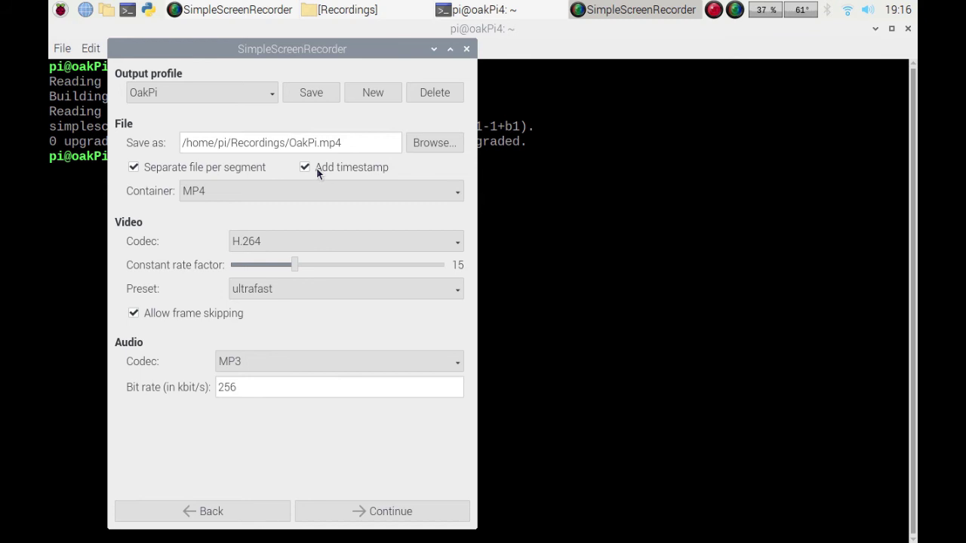
{"action": "left_click", "coordinate": [363, 5]}
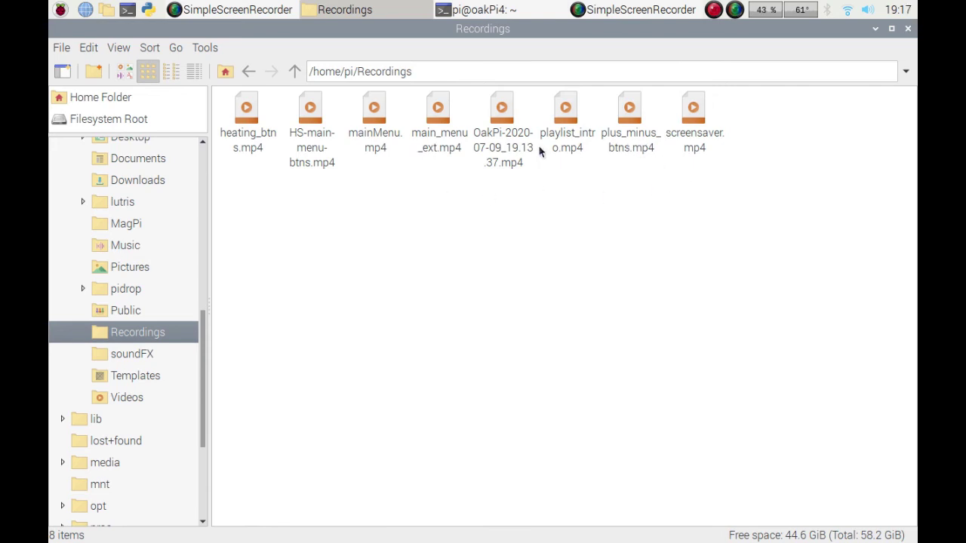
{"action": "left_click", "coordinate": [498, 137]}
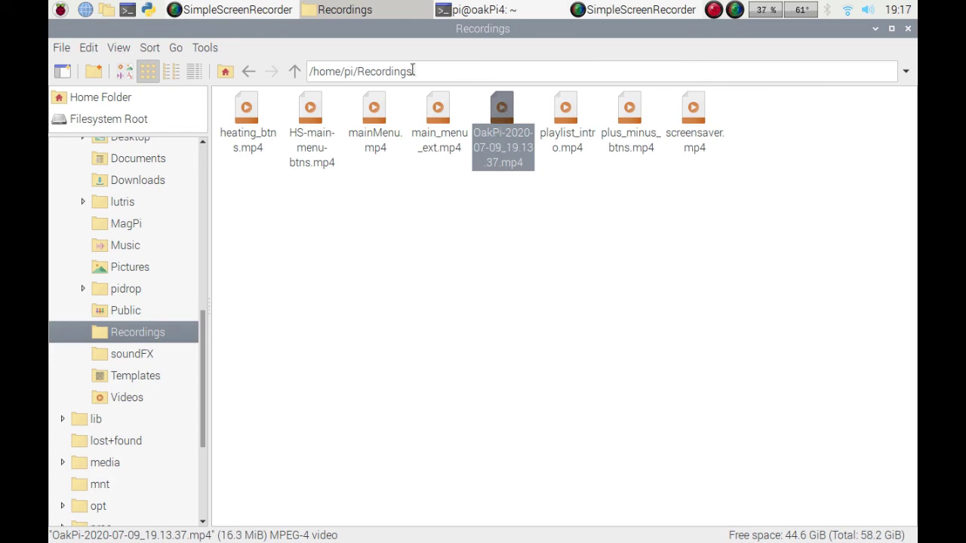
{"action": "left_click", "coordinate": [359, 13]}
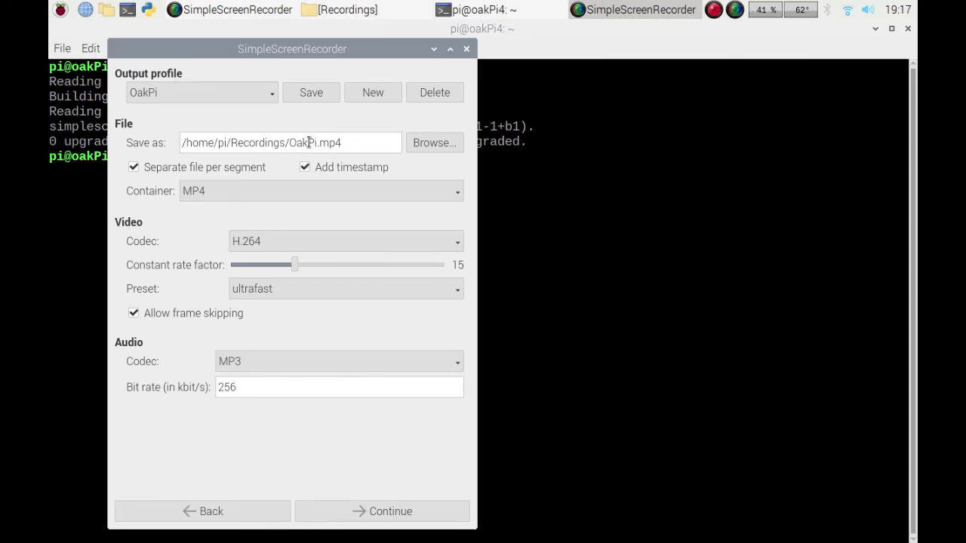
- Keep the output file as /home/pi/Recordings/OakPi.mp4 and continue to the recording page
{"action": "left_click", "coordinate": [318, 143]}
{"action": "key", "text": "BackSpace"}
{"action": "type", "text": "."}
{"action": "left_click", "coordinate": [400, 515]}
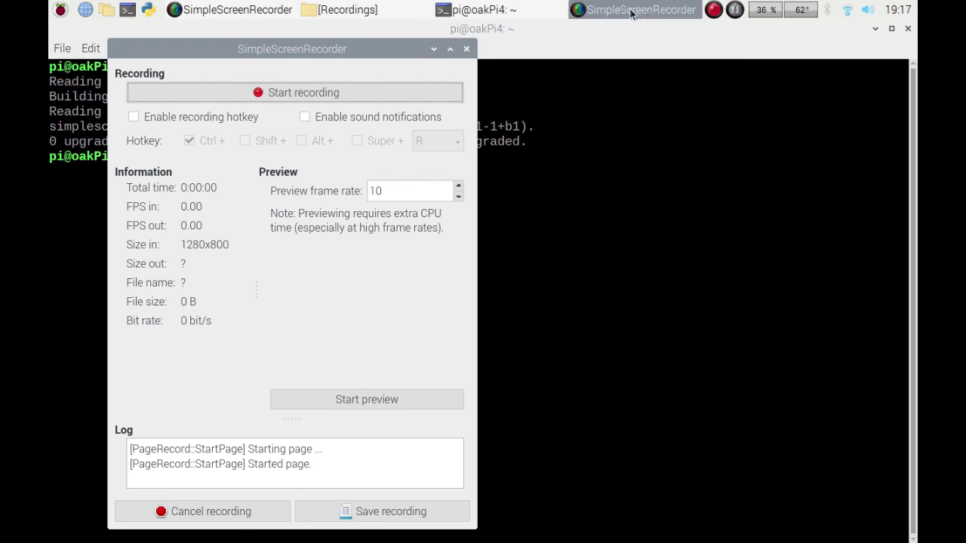
- Hide both SimpleScreenRecorder windows to the system tray and quit the instance that is not recording
{"action": "left_click", "coordinate": [434, 49]}
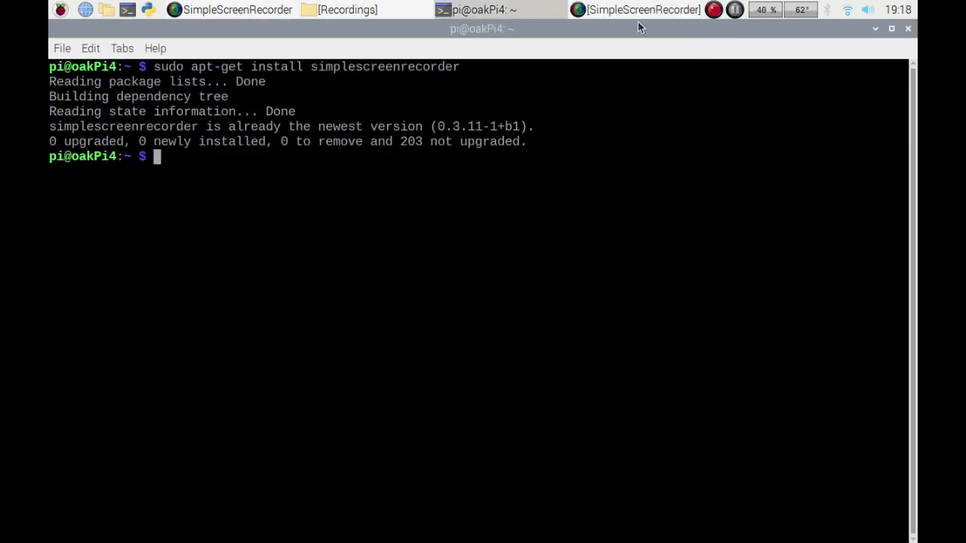
{"action": "left_click", "coordinate": [713, 11]}
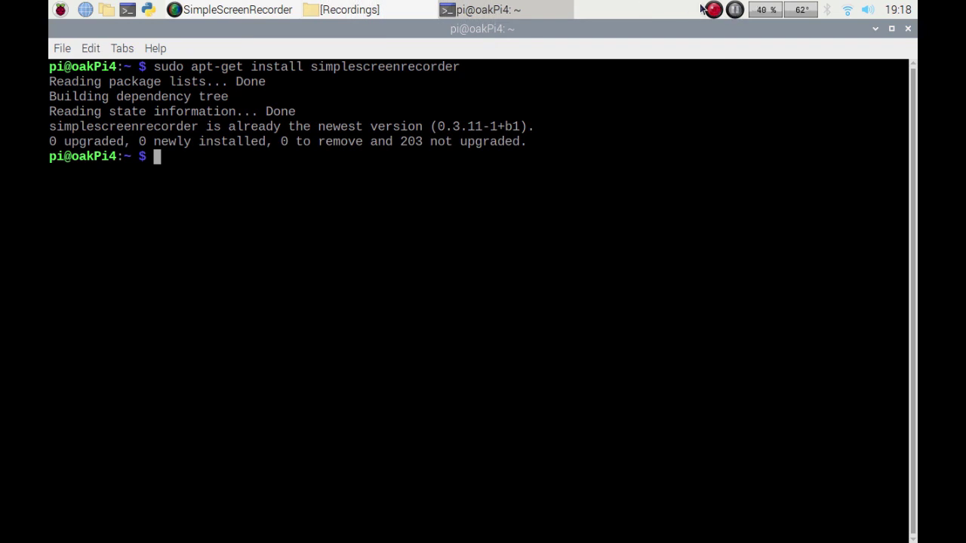
{"action": "left_click", "coordinate": [247, 11]}
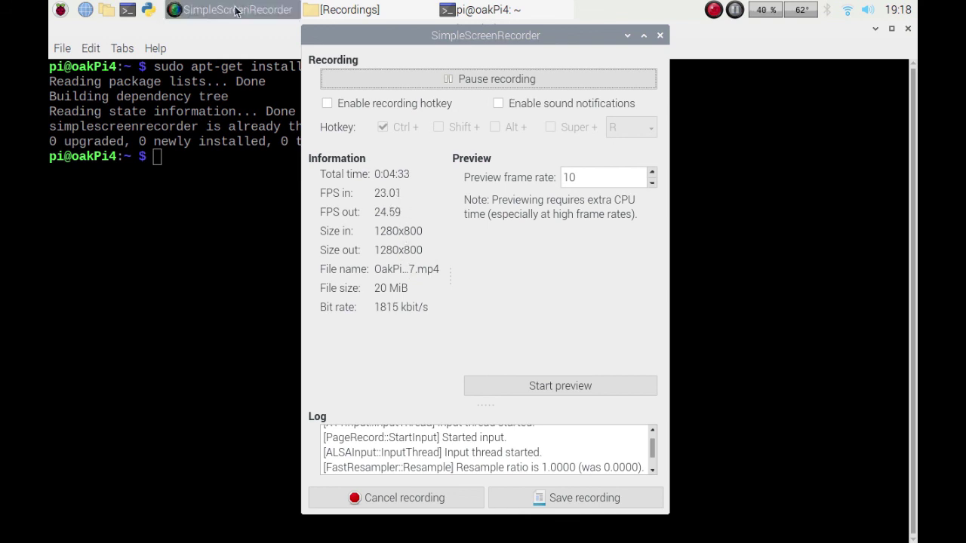
{"action": "left_click", "coordinate": [627, 35]}
{"action": "left_click", "coordinate": [715, 10]}
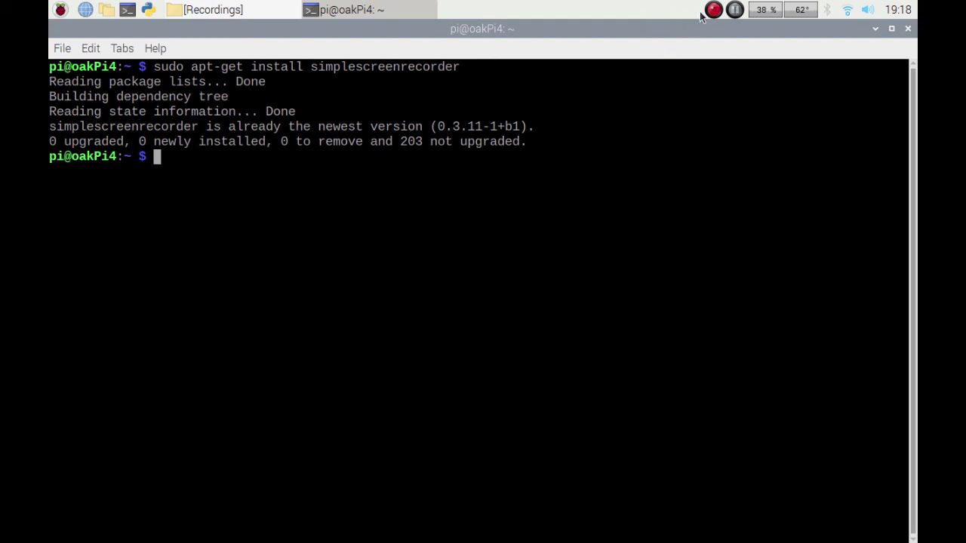
{"action": "right_click", "coordinate": [736, 12]}
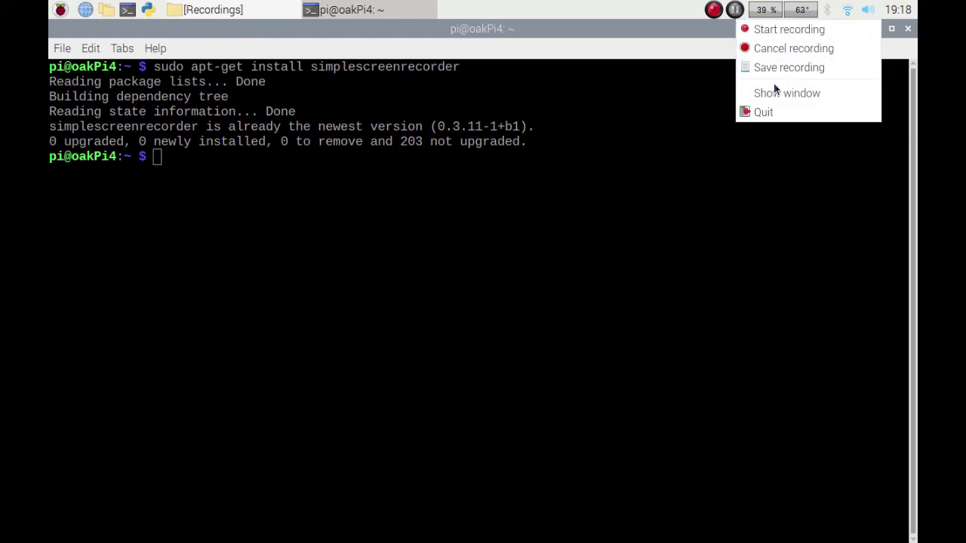
{"action": "left_click", "coordinate": [776, 116]}
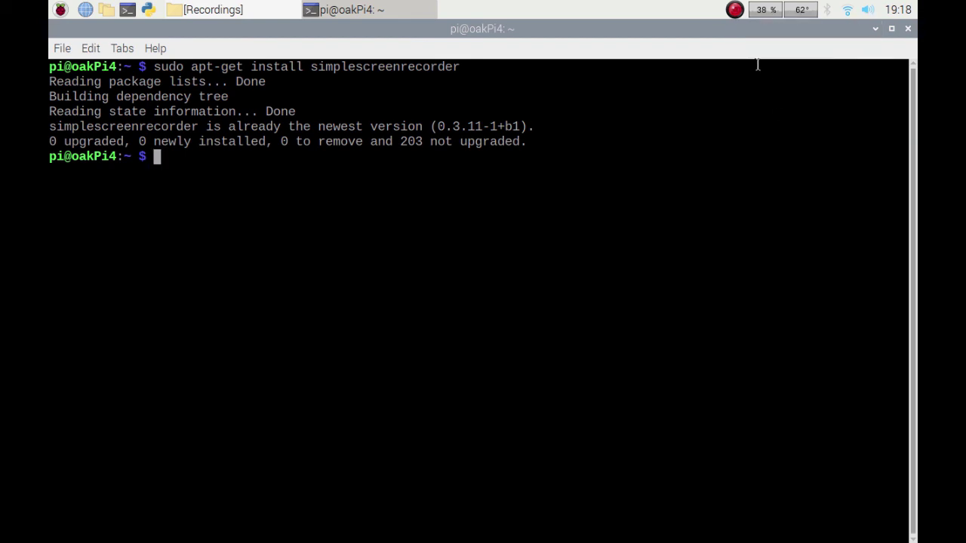